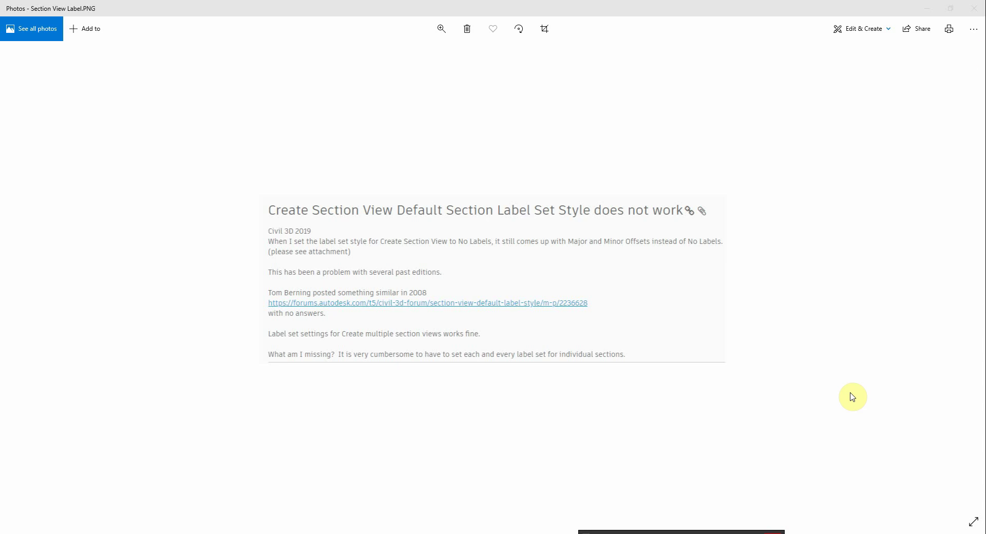
# Step: Switch to Civil 3D and open the Section View feature settings with the Default Styles group expanded
pyautogui.click(926, 8)
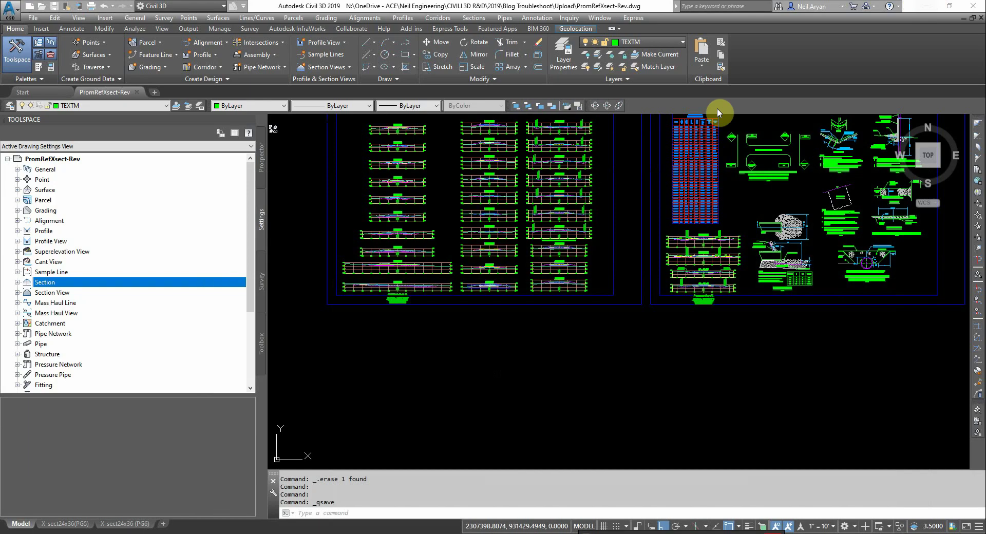
pyautogui.scroll(-2, 545, 353)
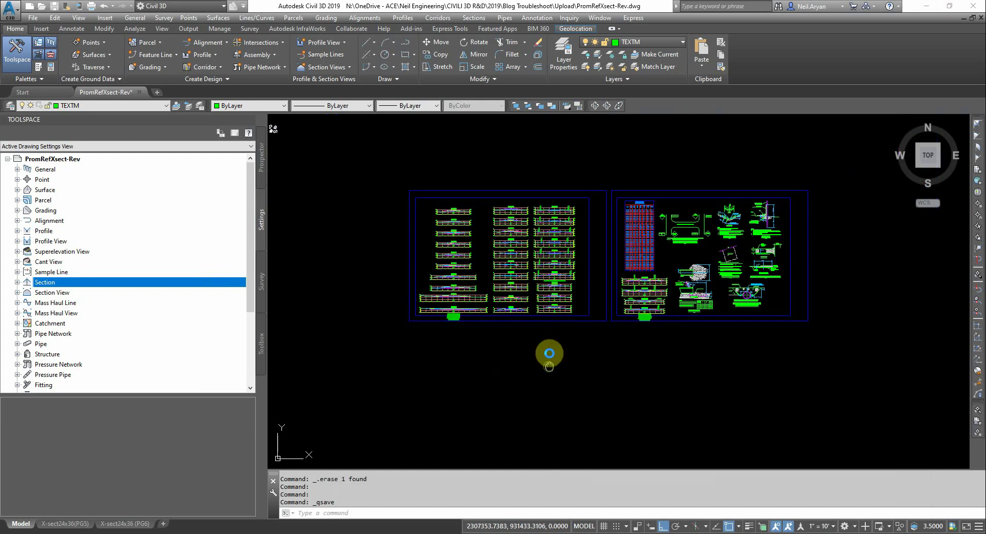
pyautogui.moveTo(548, 365); pyautogui.dragTo(548, 350, button='middle')
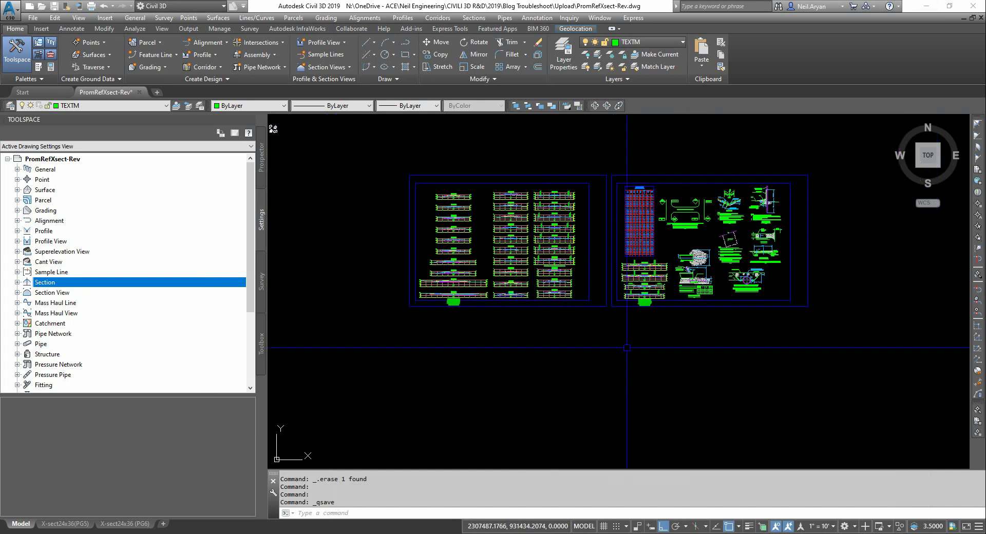
pyautogui.click(45, 294)
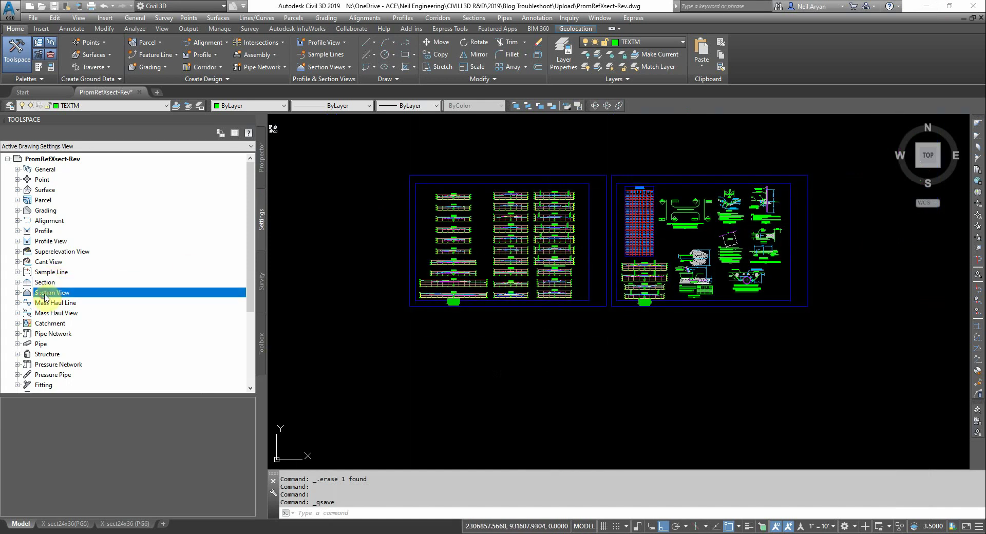
pyautogui.rightClick(45, 294)
pyautogui.click(81, 302)
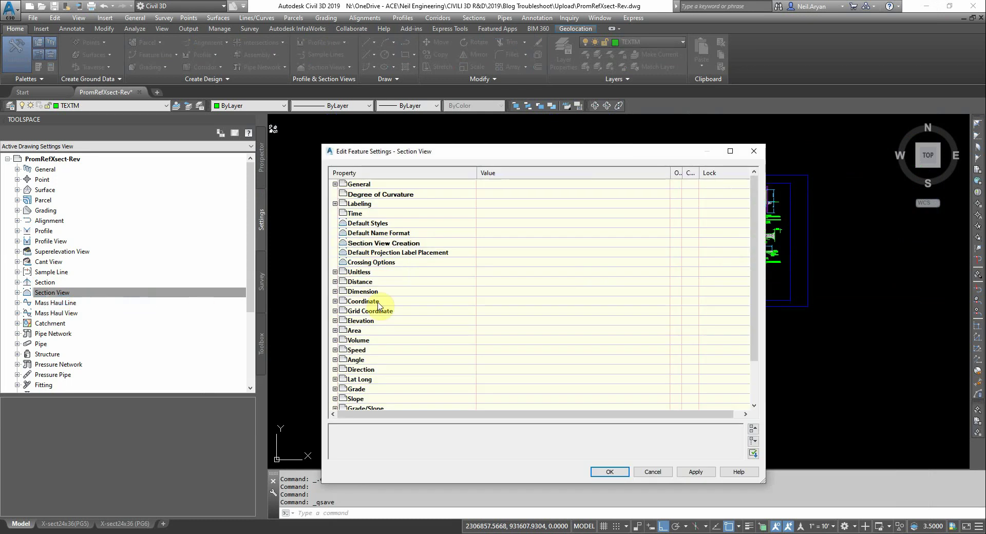
pyautogui.click(335, 223)
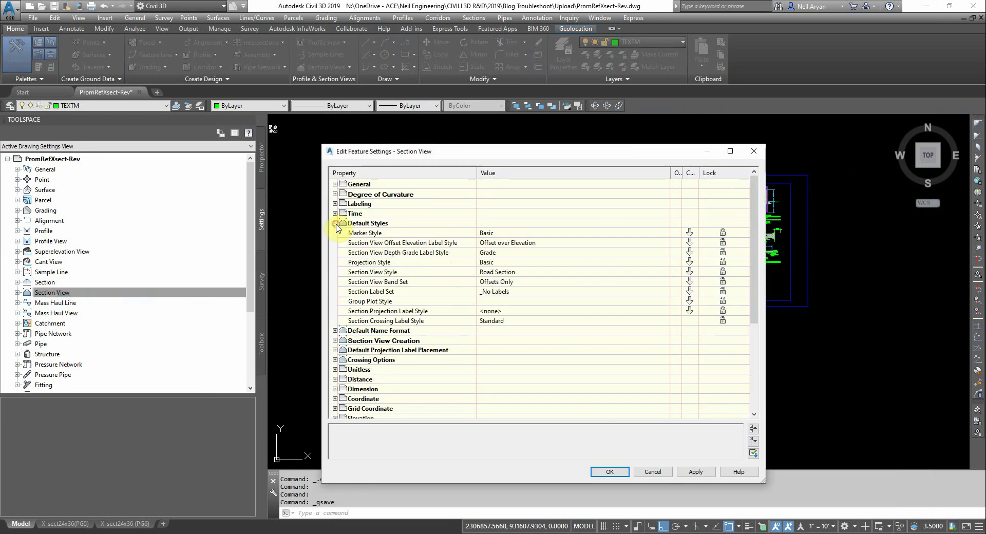
# Step: Examine the labels contained in the default section label set _No Labels, and leave the feature settings without changes
pyautogui.click(382, 292)
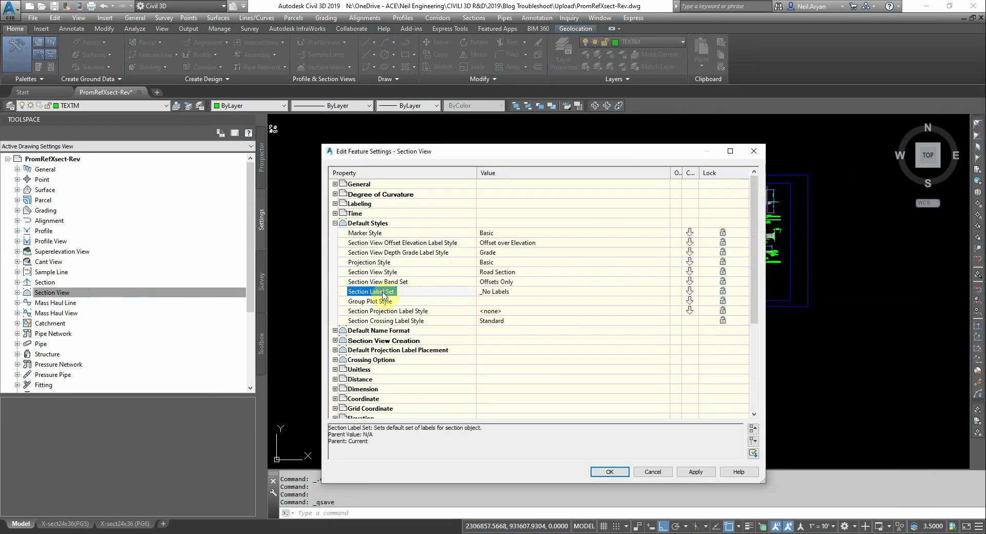
pyautogui.click(527, 294)
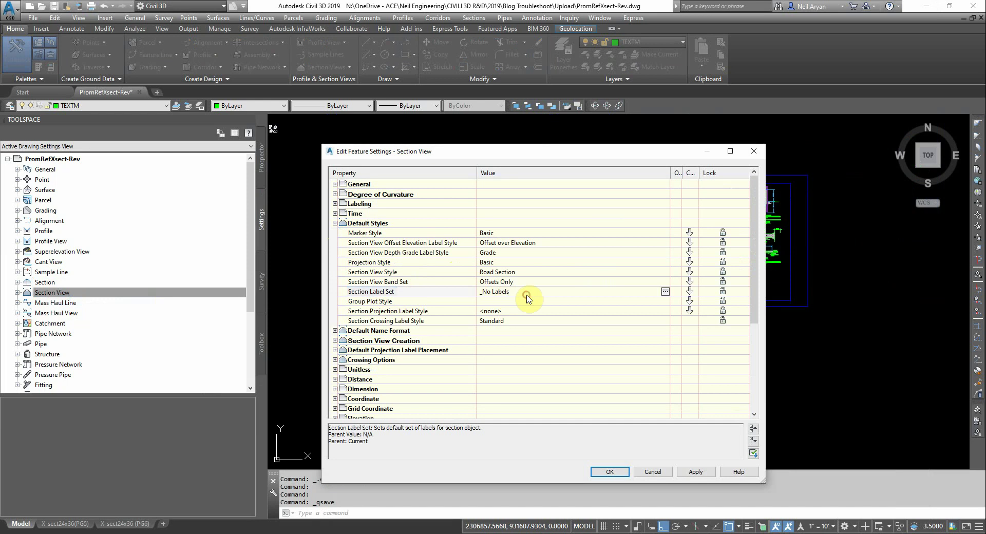
pyautogui.click(665, 292)
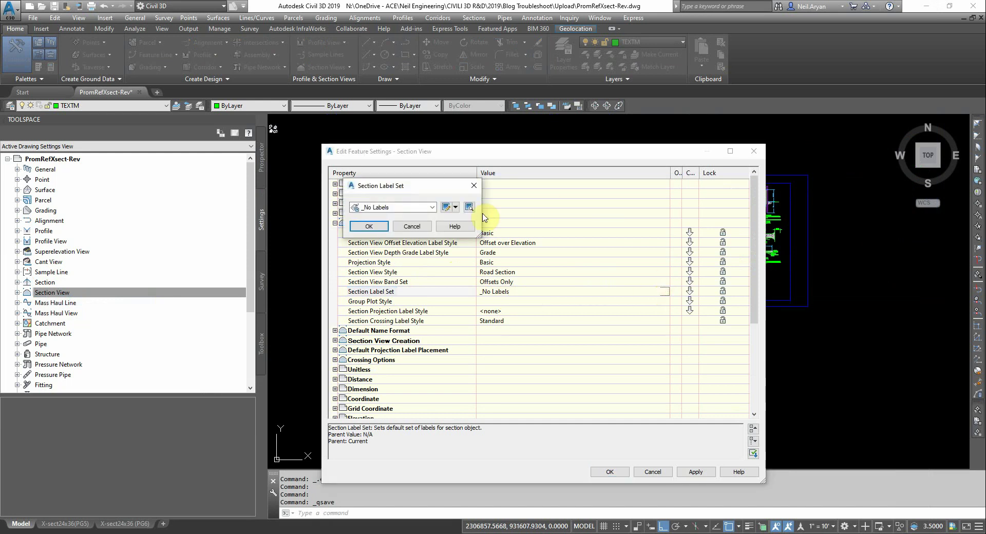
pyautogui.click(448, 210)
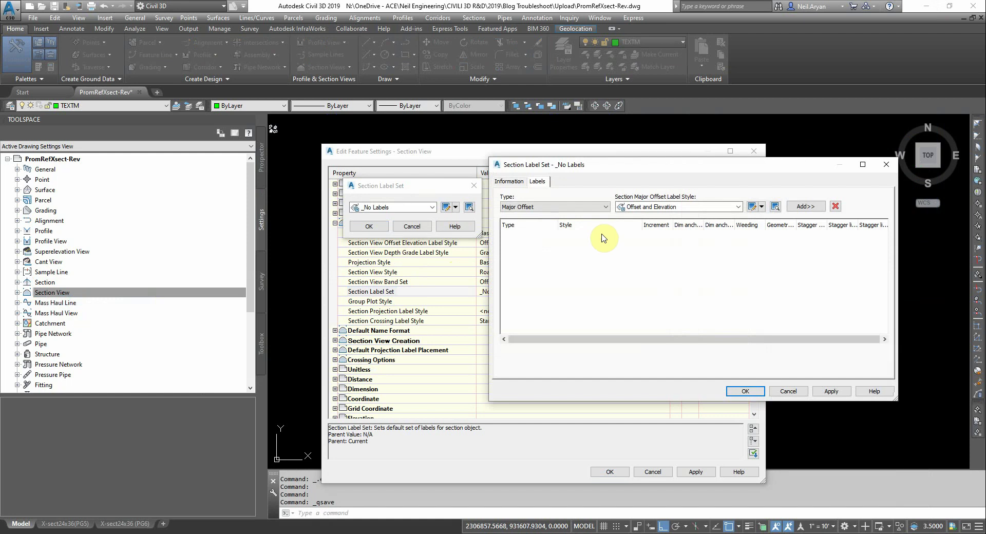
pyautogui.click(788, 391)
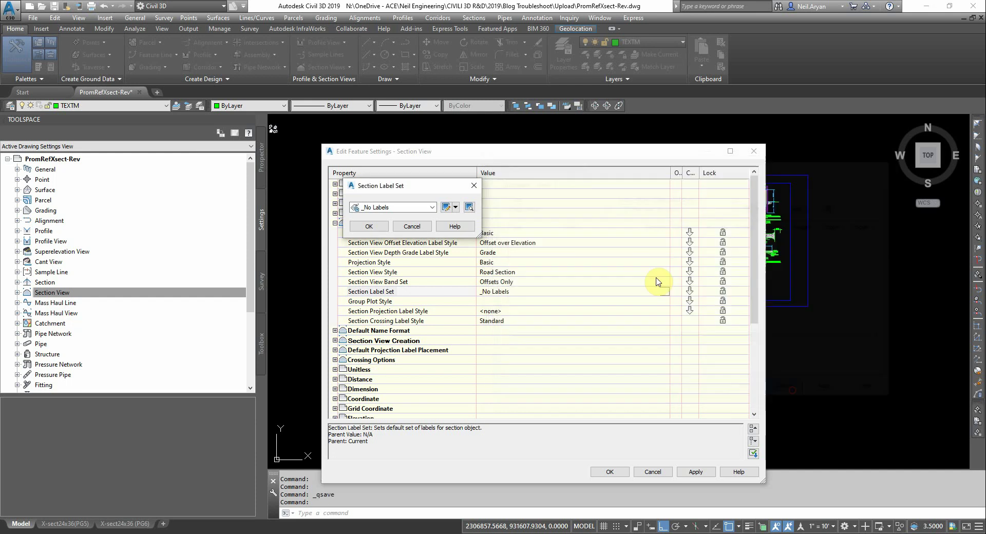
pyautogui.click(411, 227)
pyautogui.click(653, 471)
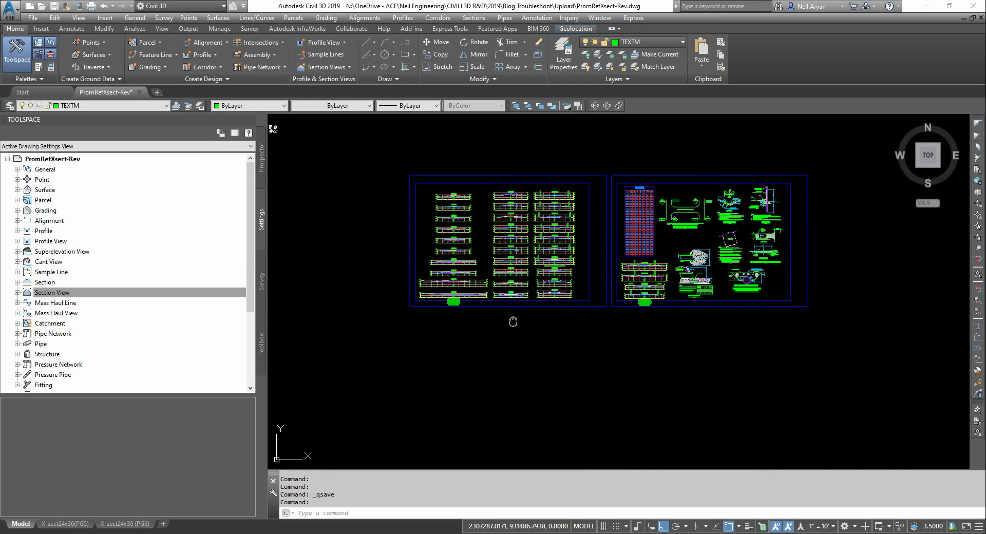
# Step: Create a section view for sample line 0+84.18 and place it in the empty space below the sheets
pyautogui.click(340, 70)
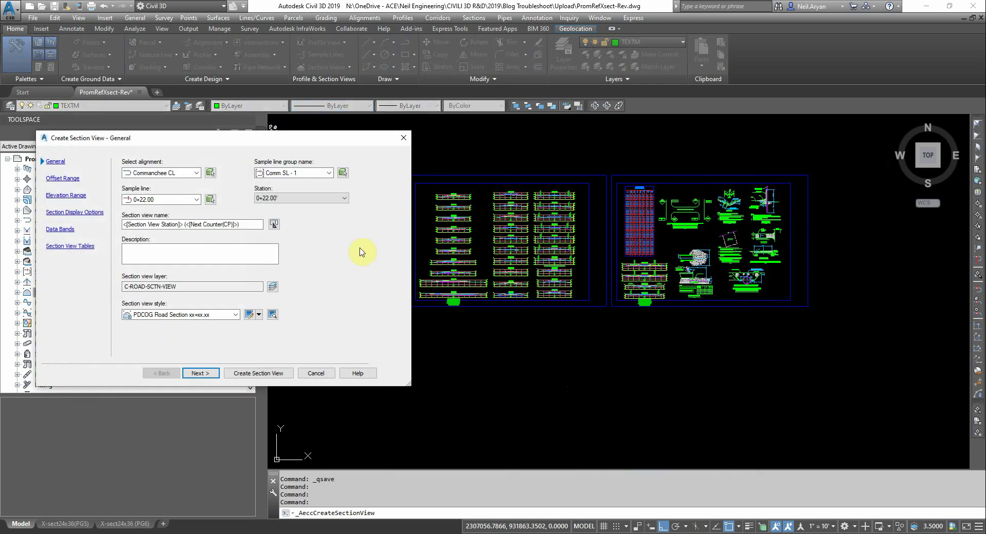
pyautogui.click(150, 200)
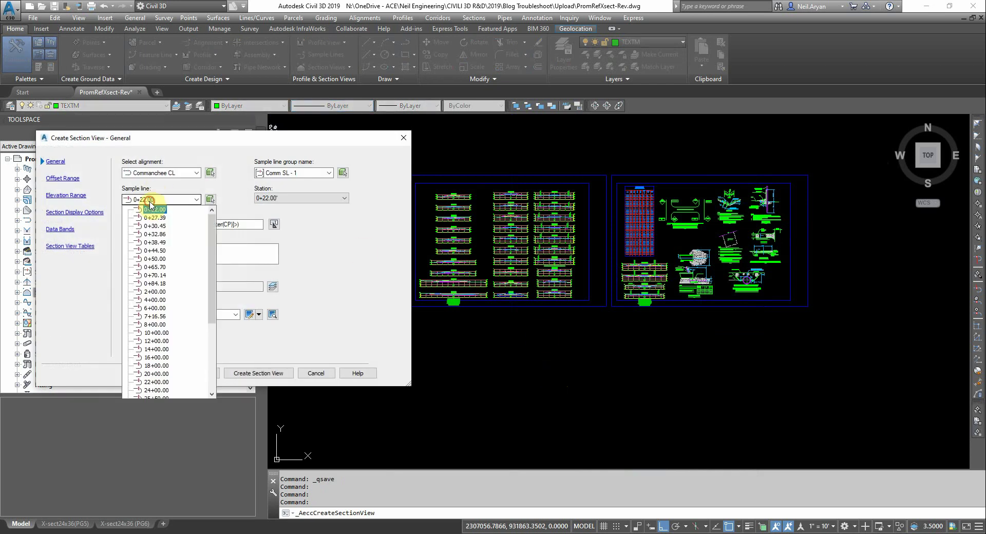
pyautogui.click(154, 287)
pyautogui.click(246, 375)
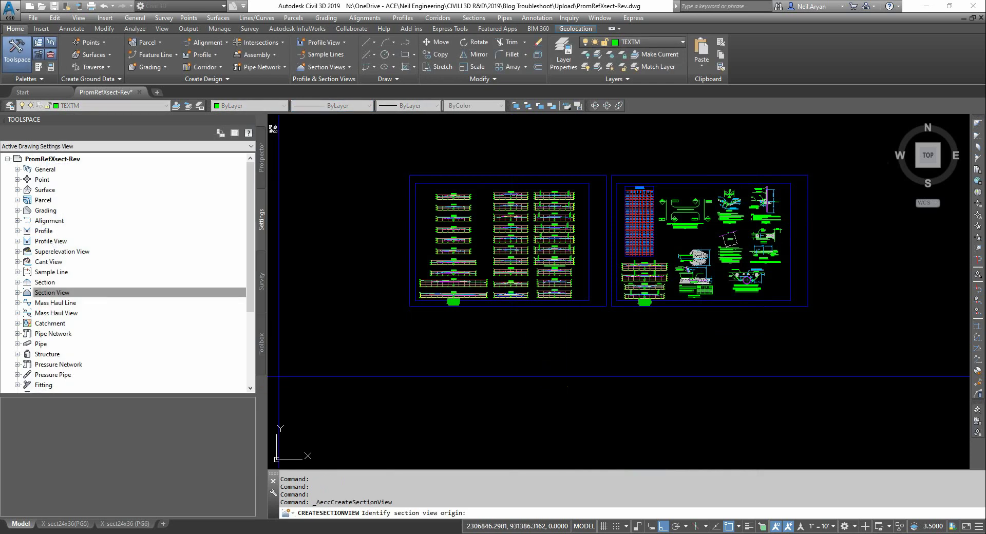
pyautogui.click(552, 397)
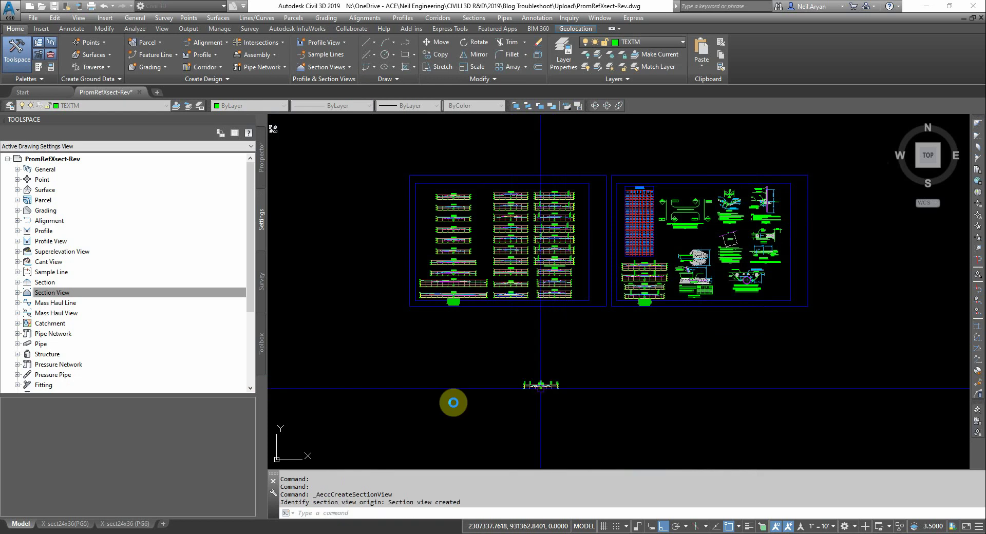
# Step: Select the new 0+84.18 section view and open its section view properties
pyautogui.scroll(3, 552, 396)
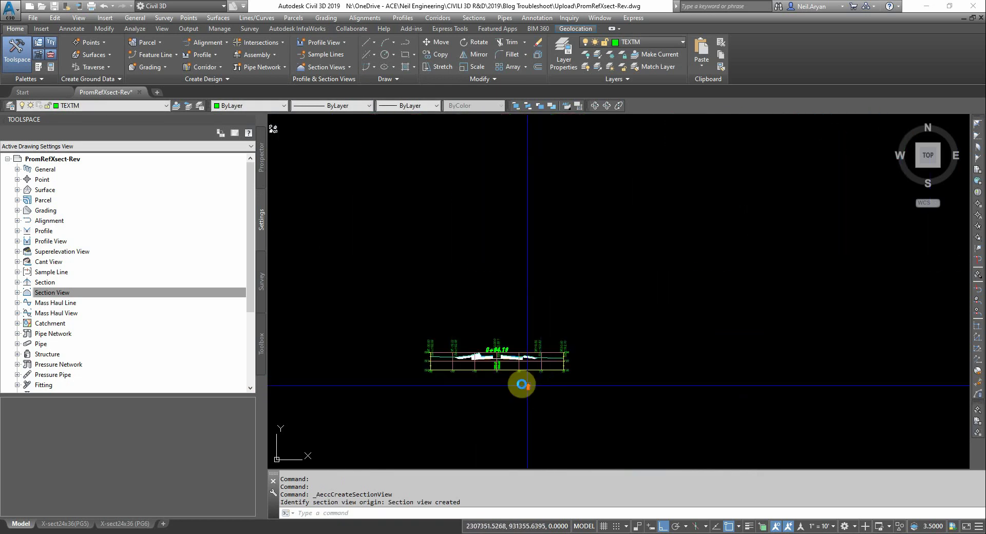
pyautogui.scroll(5, 522, 385)
pyautogui.moveTo(586, 237); pyautogui.dragTo(637, 309, button='middle')
pyautogui.scroll(-4, 637, 308)
pyautogui.click(636, 298)
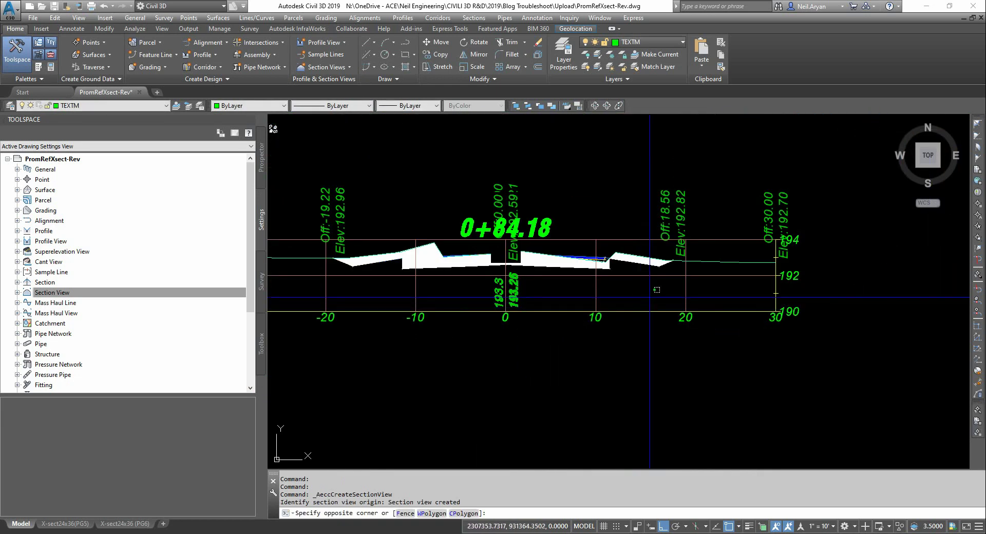
pyautogui.click(624, 200)
pyautogui.moveTo(588, 182); pyautogui.dragTo(650, 195, button='middle')
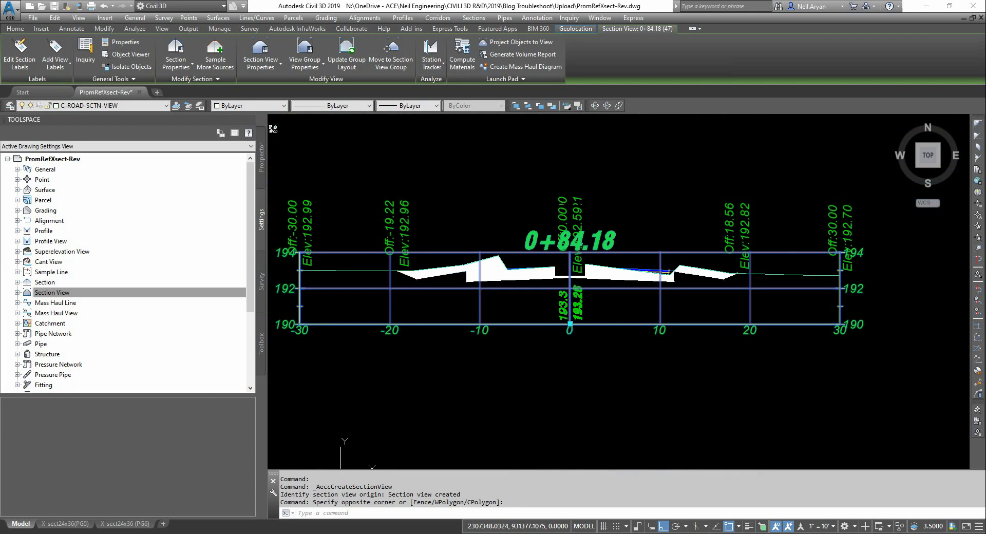
pyautogui.rightClick(650, 171)
pyautogui.click(702, 272)
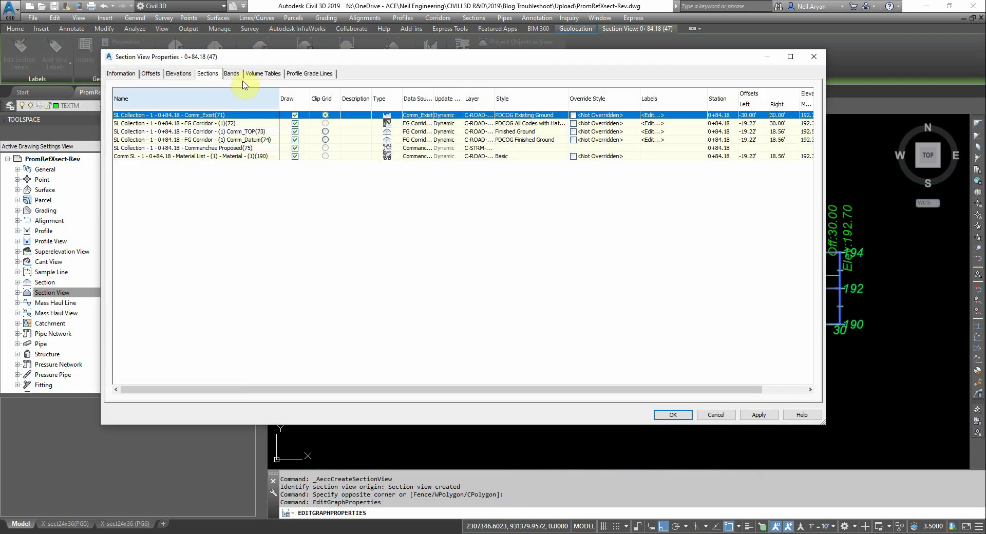
# Step: Examine the section labels assigned to the Comm_Exist section in the 0+84.18 section view, cancelling the label editor
pyautogui.click(181, 74)
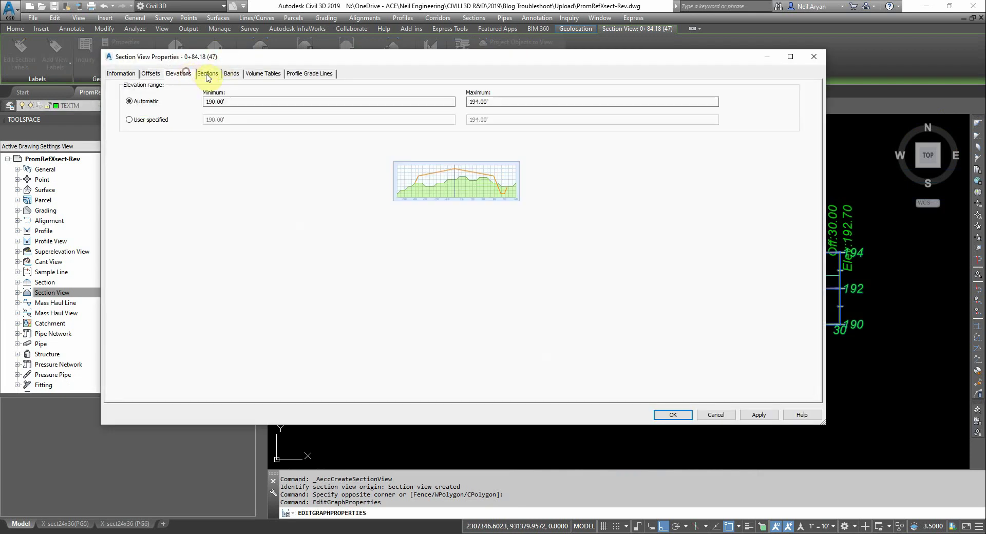
pyautogui.click(208, 74)
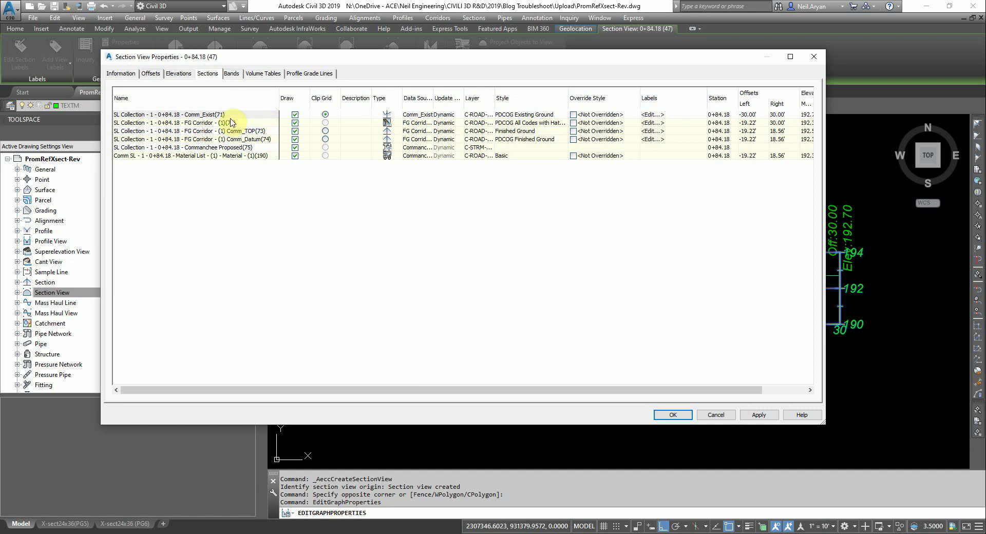
pyautogui.click(186, 114)
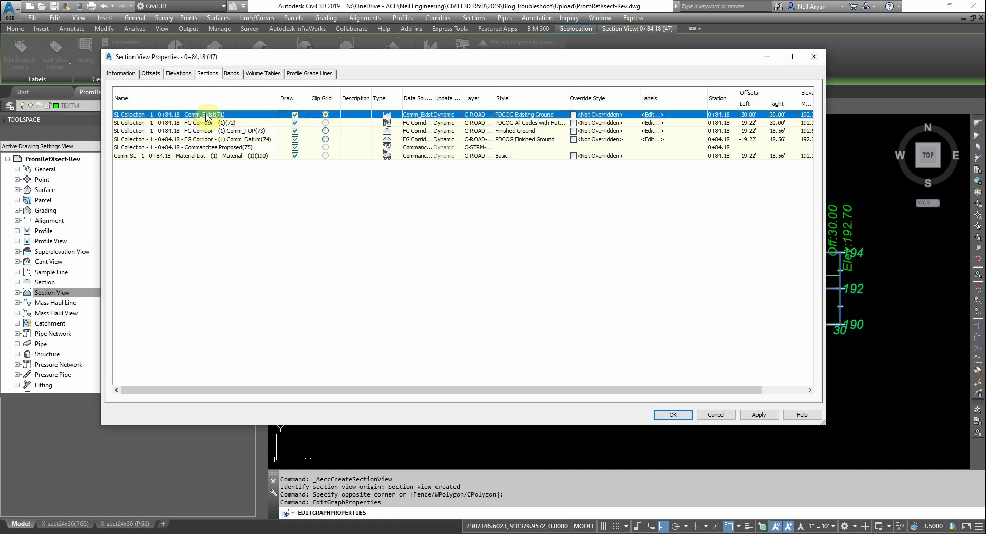
pyautogui.click(700, 116)
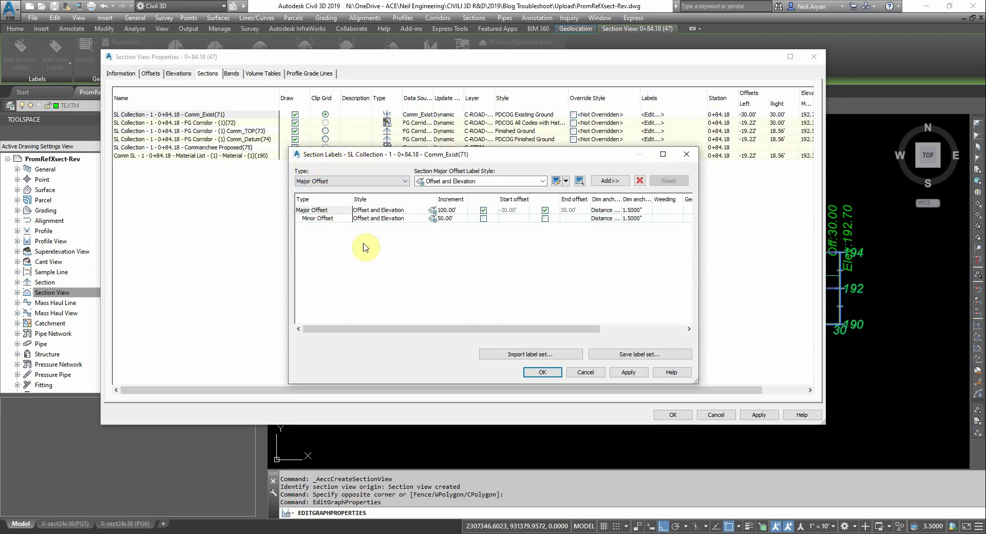
pyautogui.click(583, 374)
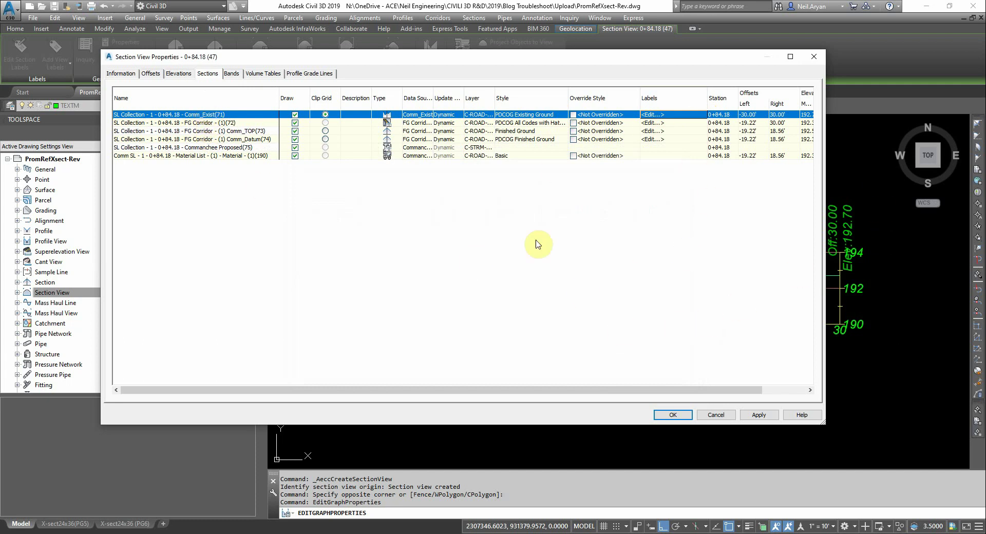
# Step: Close the section view properties and erase the 0+84.18 section view
pyautogui.click(758, 415)
pyautogui.click(670, 415)
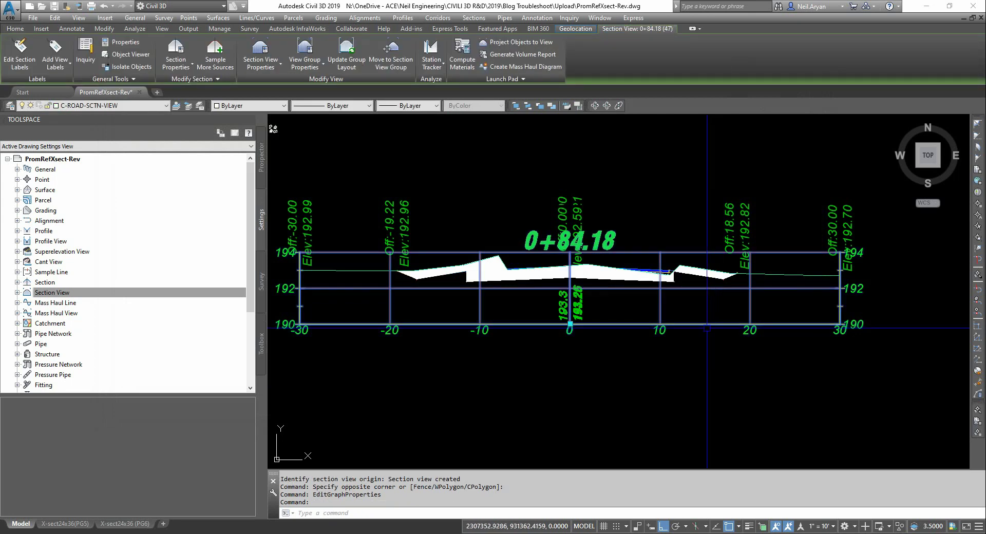
pyautogui.press('Delete')
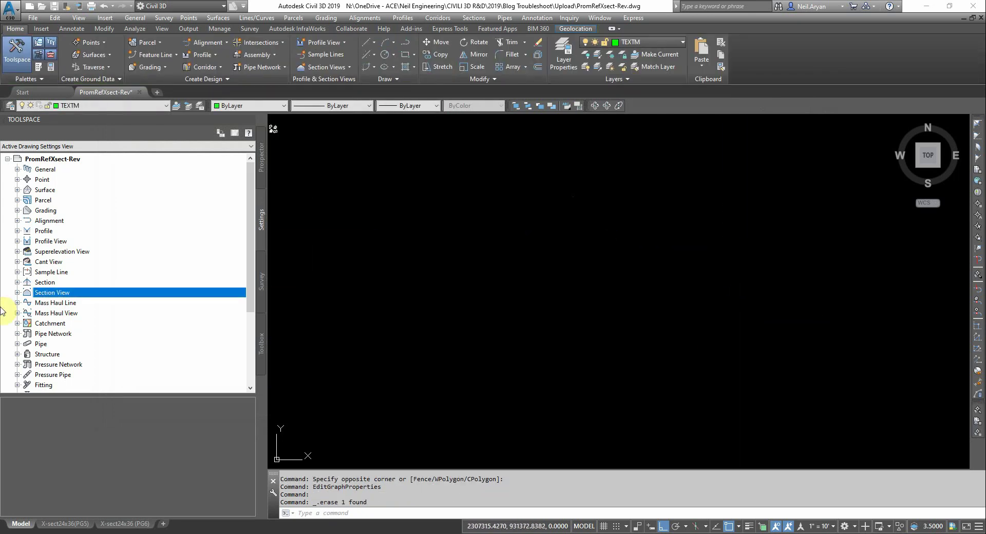
# Step: Open the Major and Minor Offsets label set from the Section label styles for editing
pyautogui.click(18, 281)
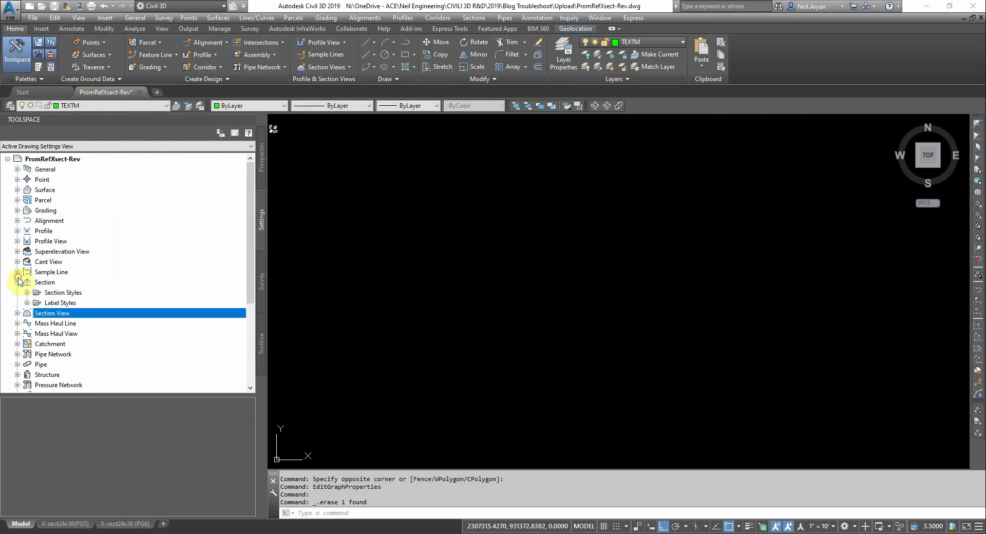
pyautogui.click(36, 302)
pyautogui.click(26, 302)
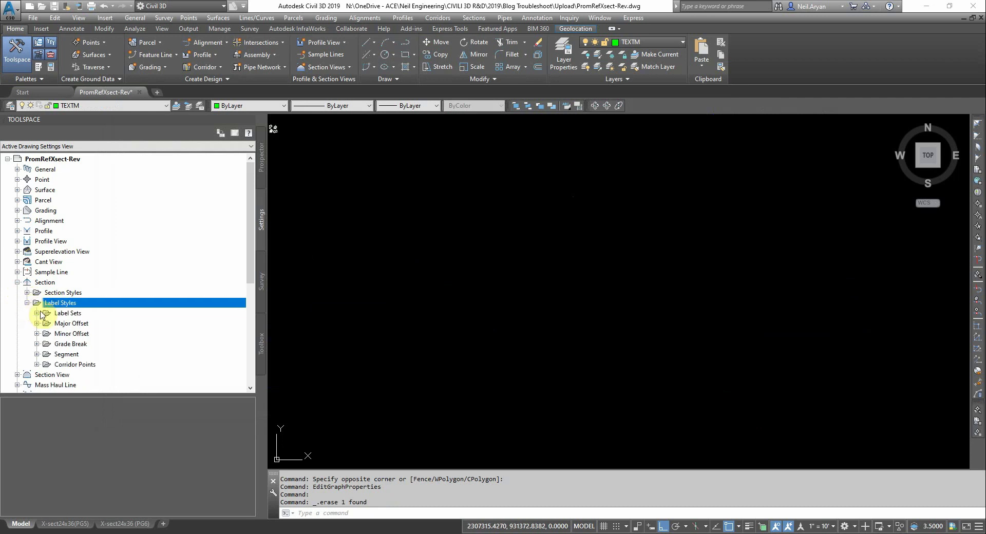
pyautogui.click(42, 313)
pyautogui.click(37, 313)
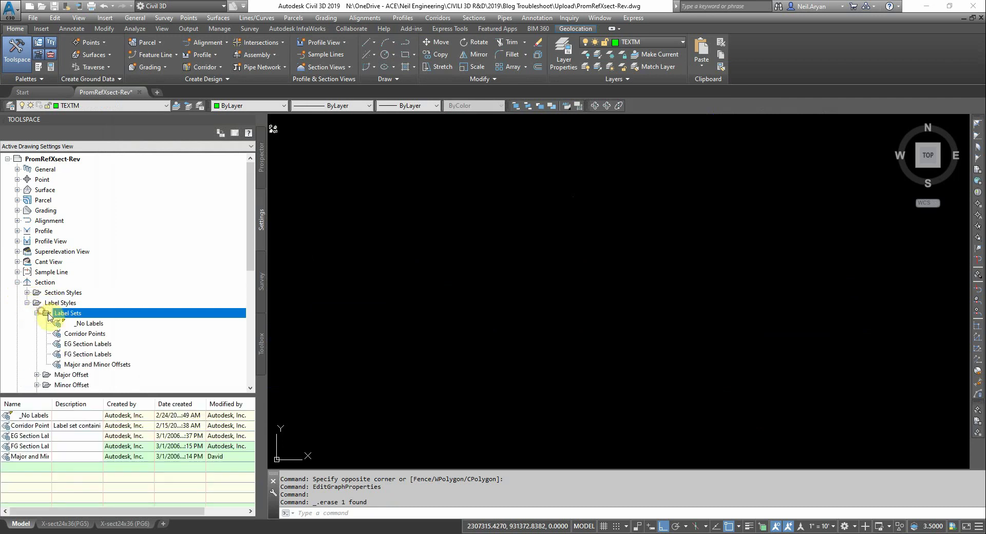
pyautogui.click(91, 366)
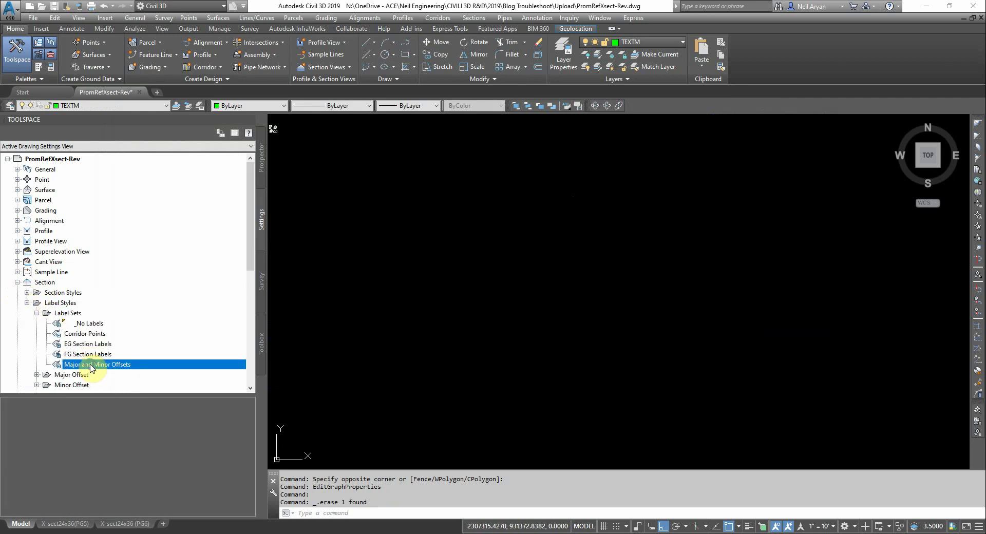
pyautogui.rightClick(91, 366)
pyautogui.click(110, 370)
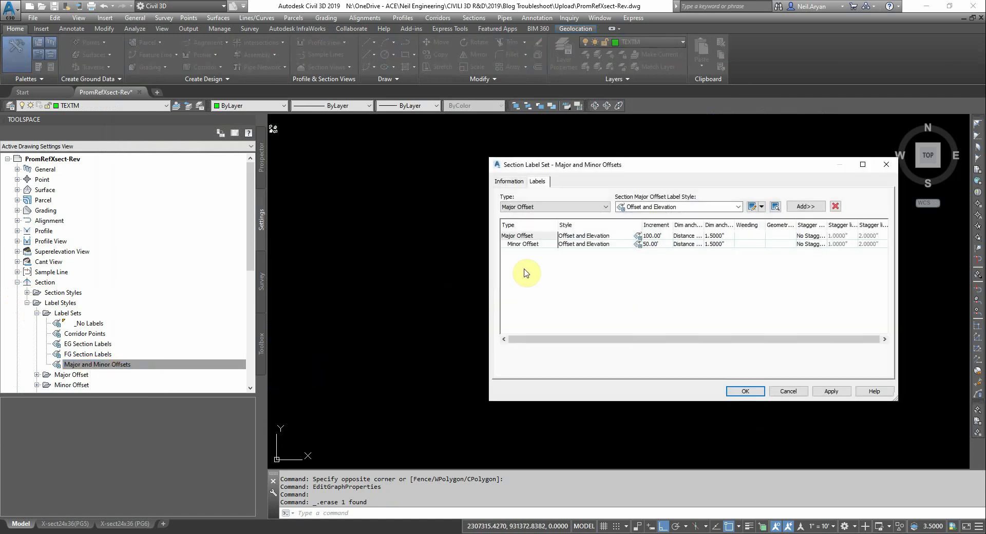
# Step: Remove the Major Offset label together with its Minor Offset label from the Major and Minor Offsets label set and save it
pyautogui.click(518, 236)
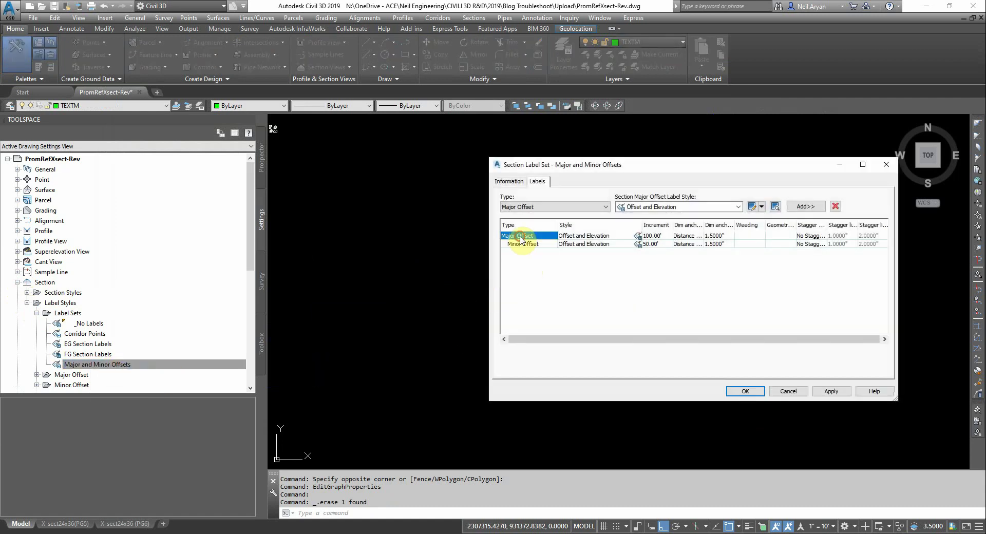
pyautogui.click(835, 207)
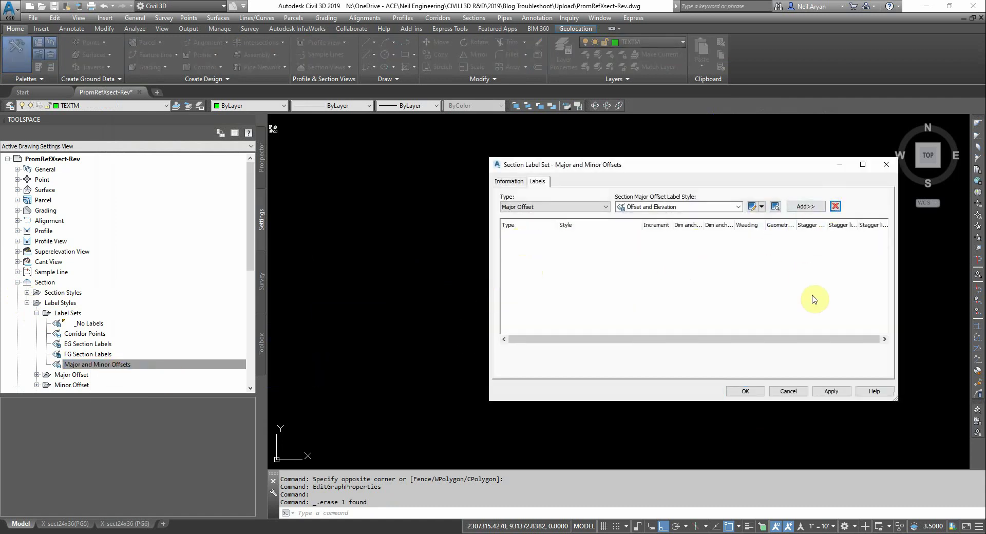
pyautogui.click(815, 393)
pyautogui.click(740, 393)
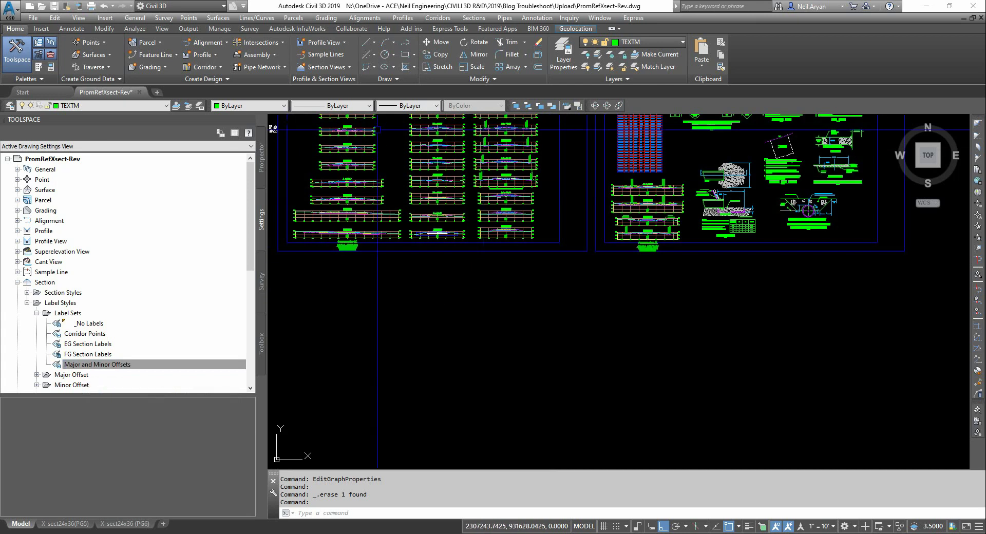
# Step: Create an individual section view for sample line 2+00.00 of the Commanchee CL alignment in the empty space below the sheets
pyautogui.click(262, 67)
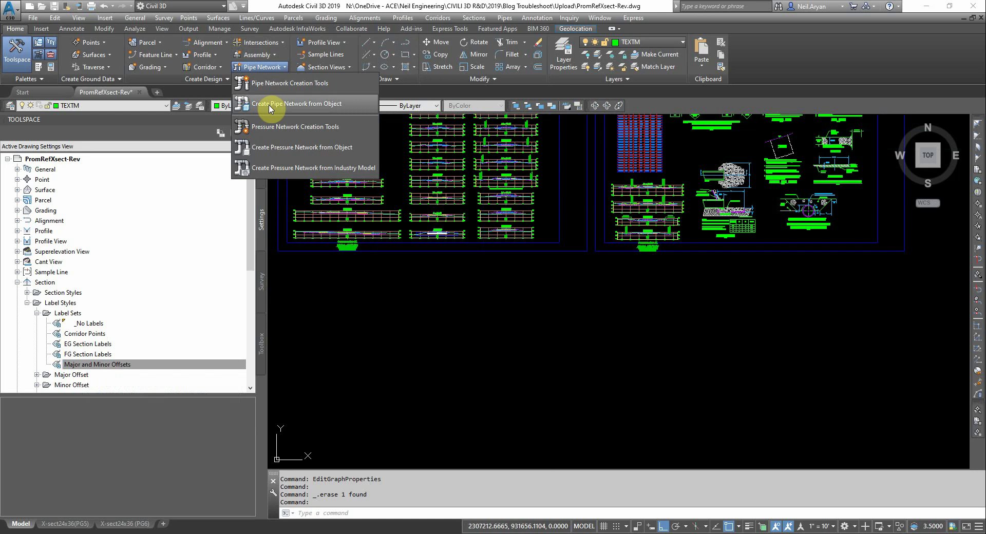
pyautogui.click(334, 67)
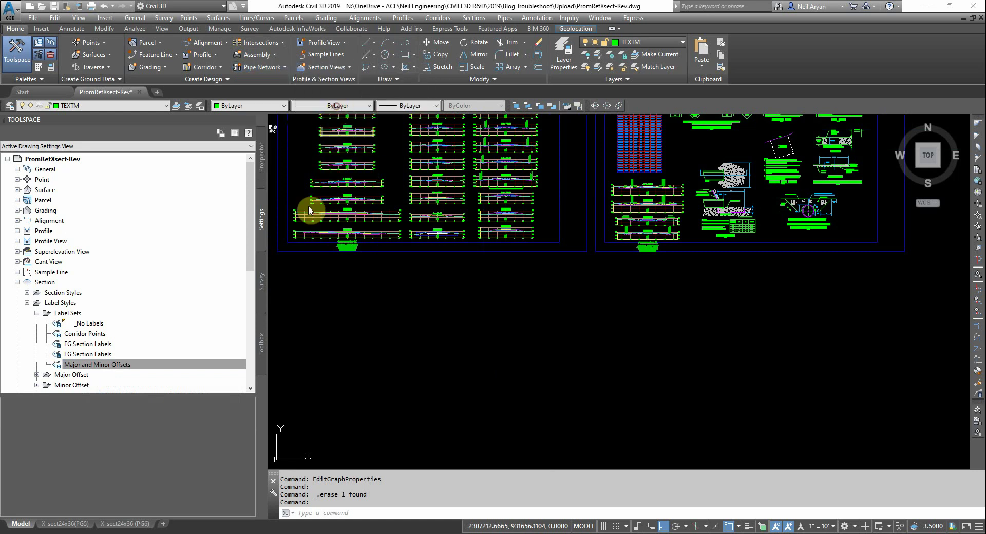
pyautogui.click(173, 199)
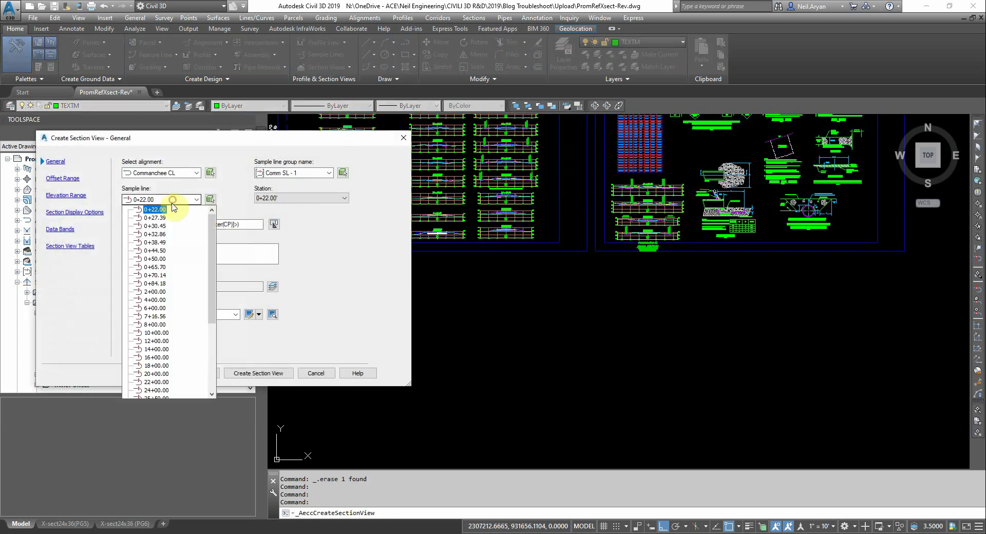
pyautogui.click(147, 271)
pyautogui.click(248, 373)
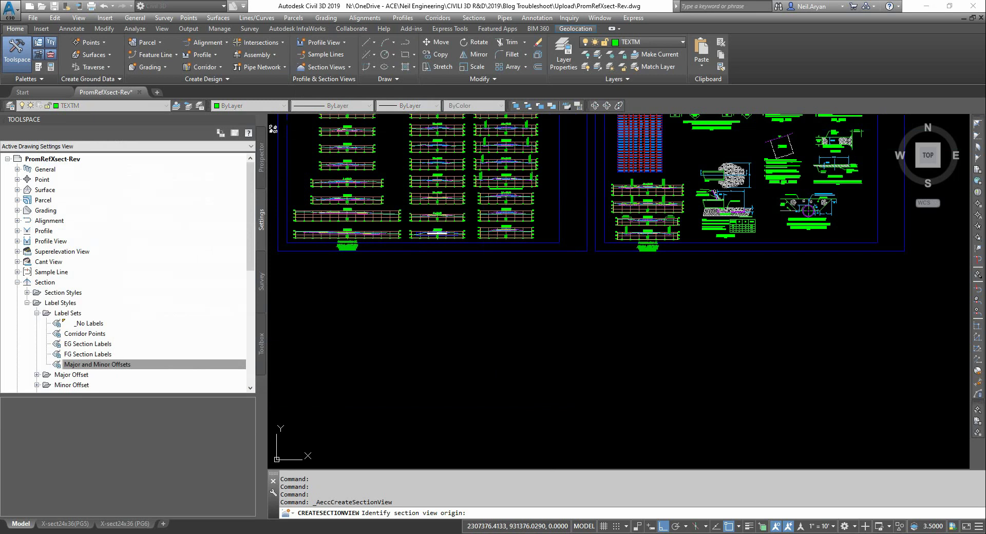
pyautogui.click(457, 357)
pyautogui.scroll(5, 530, 372)
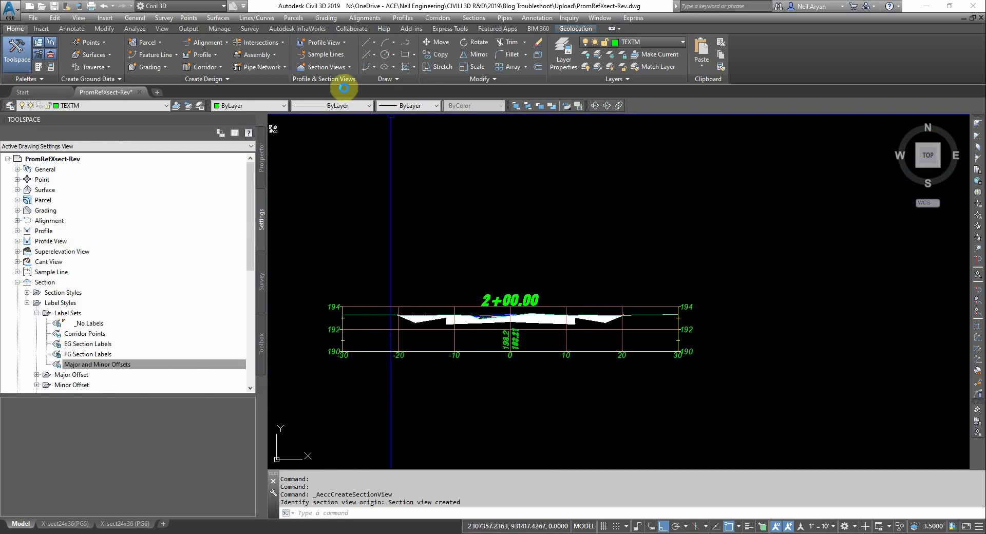
# Step: Create another individual section view for sample line 20+00.00 in the empty space above and beside the 2+00.00 view
pyautogui.click(346, 67)
pyautogui.click(342, 99)
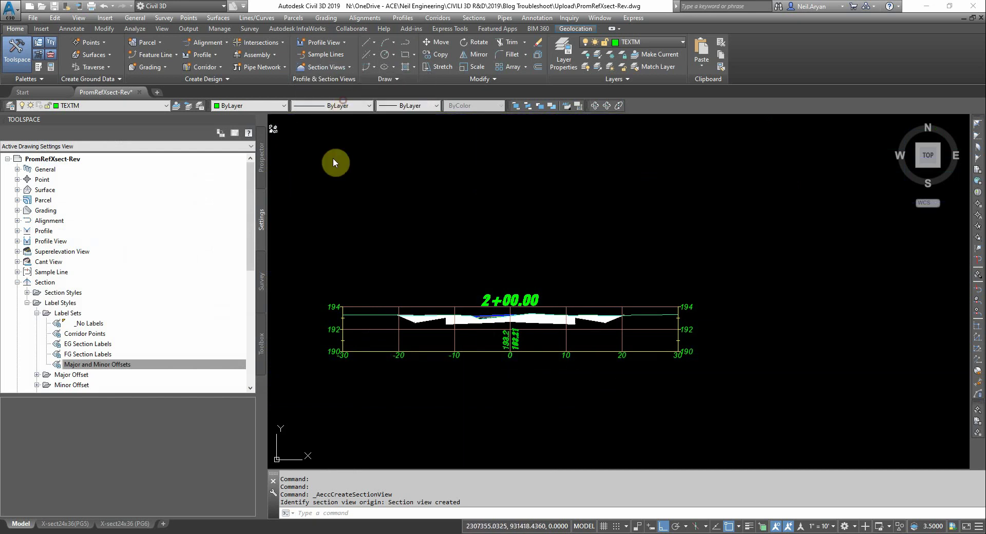
pyautogui.click(161, 199)
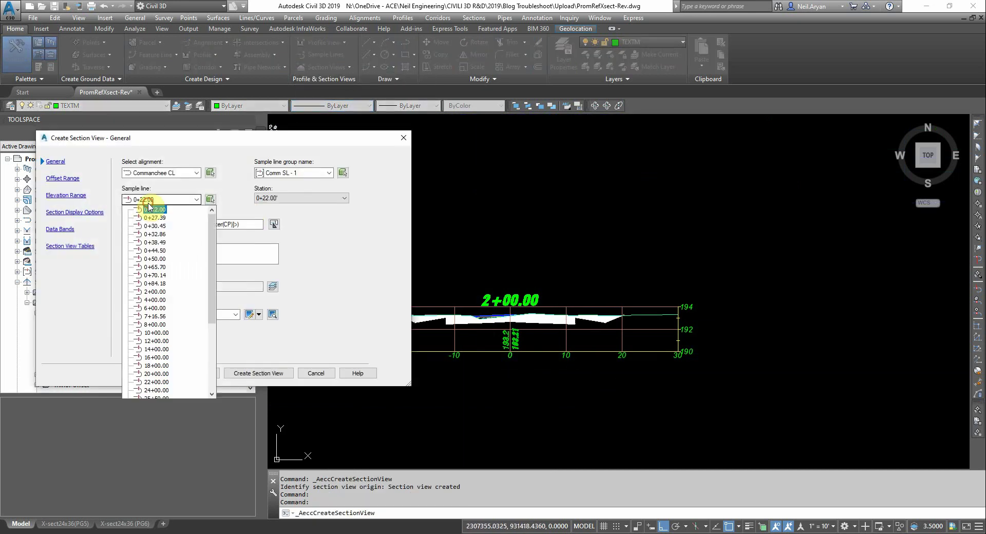
pyautogui.click(156, 373)
pyautogui.click(271, 374)
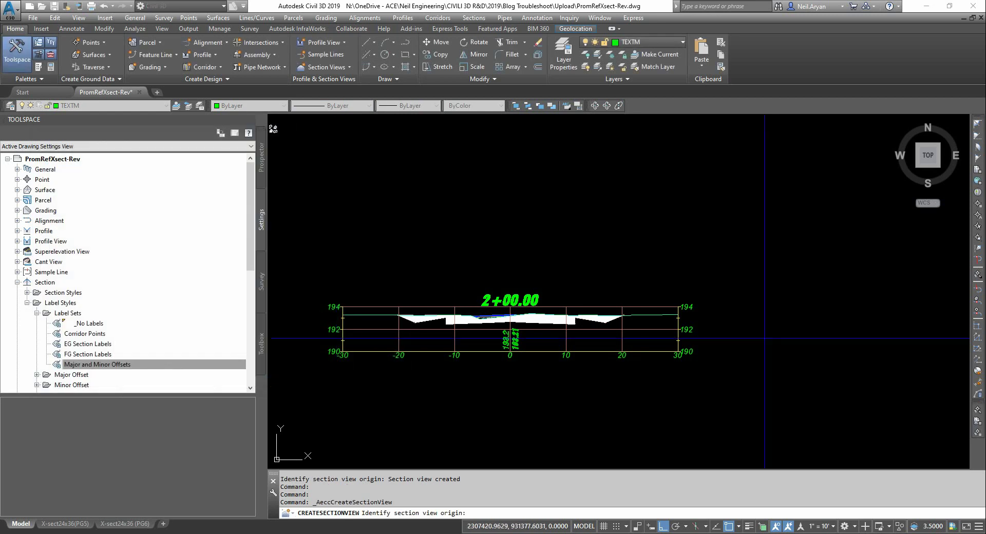
pyautogui.scroll(-6, 513, 322)
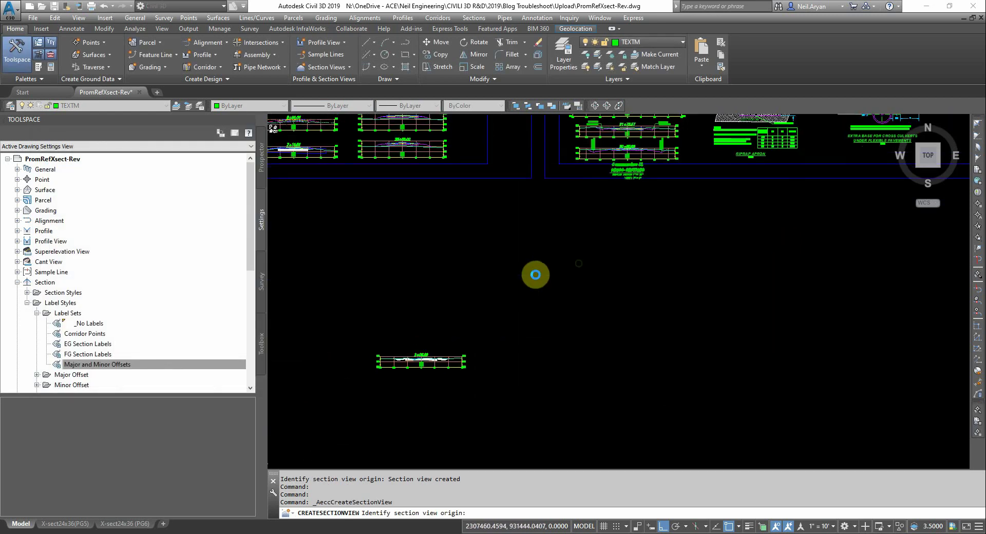
pyautogui.click(546, 287)
pyautogui.scroll(2, 548, 289)
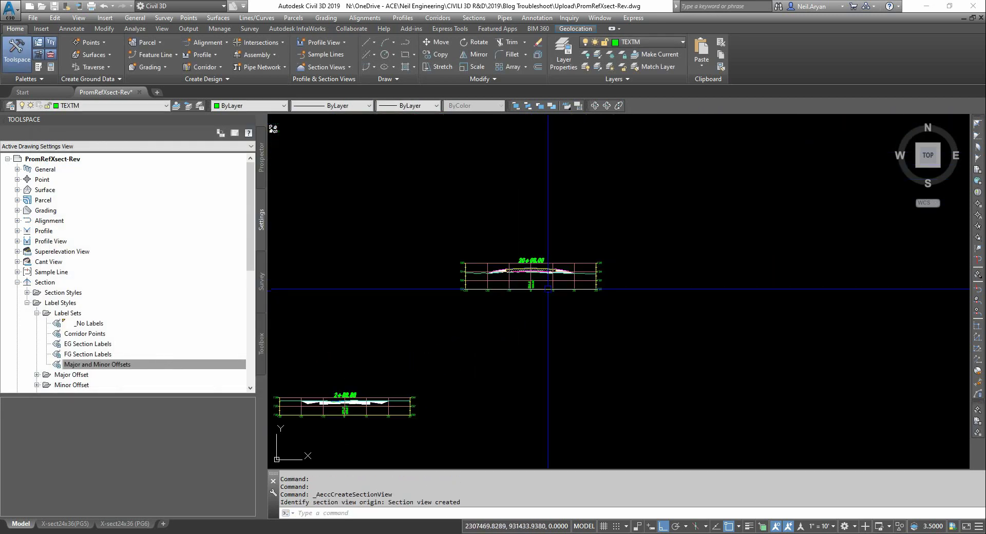
# Step: Check the section labels assigned to the Comm_Exist section in the 20+00.00 section view, cancelling both dialogs without changes
pyautogui.scroll(4, 547, 289)
pyautogui.scroll(-4, 579, 423)
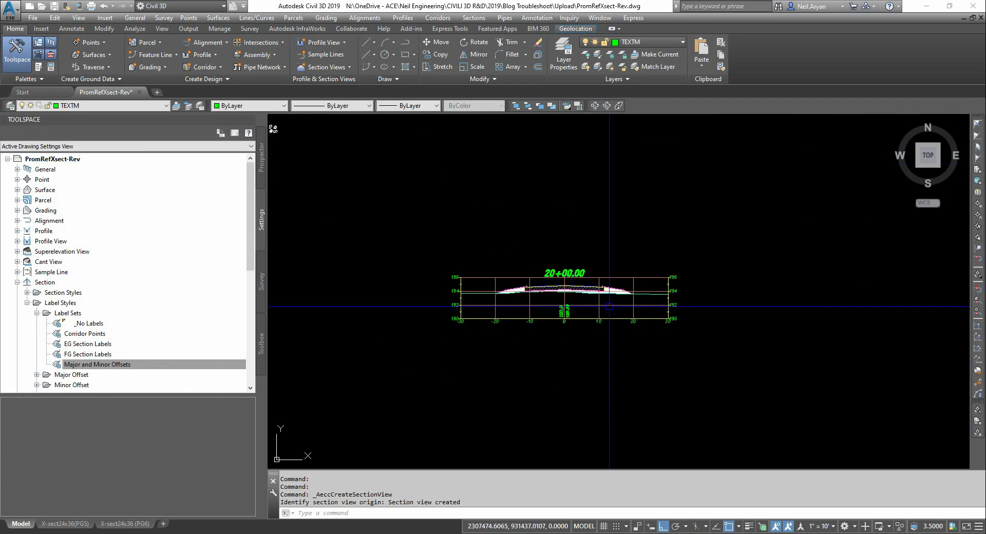
pyautogui.scroll(1, 609, 306)
pyautogui.scroll(2, 667, 257)
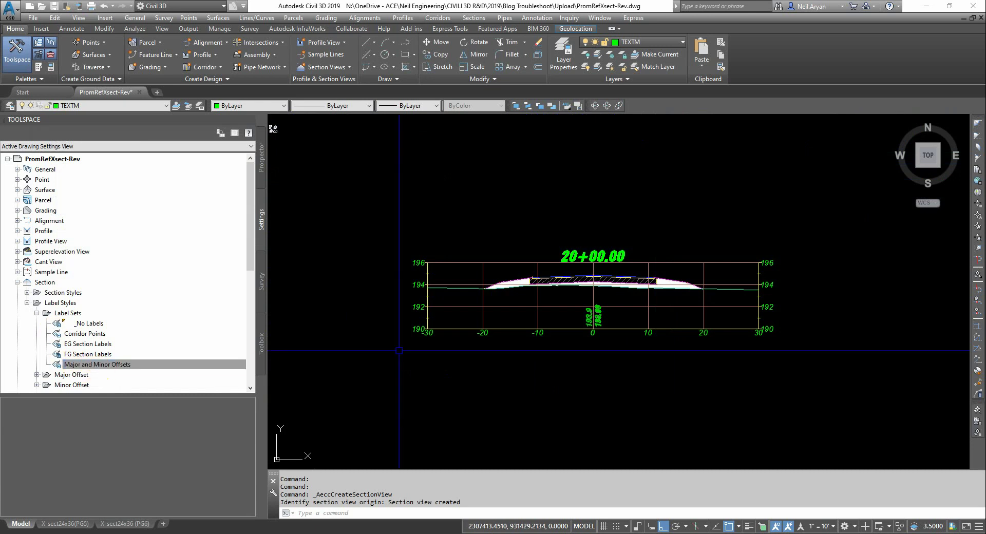
pyautogui.click(514, 329)
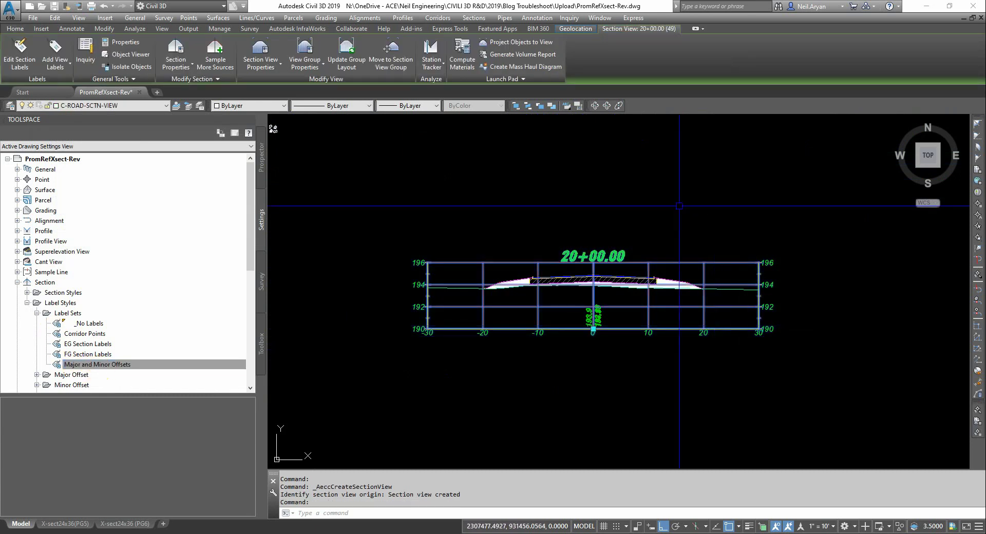
pyautogui.rightClick(635, 208)
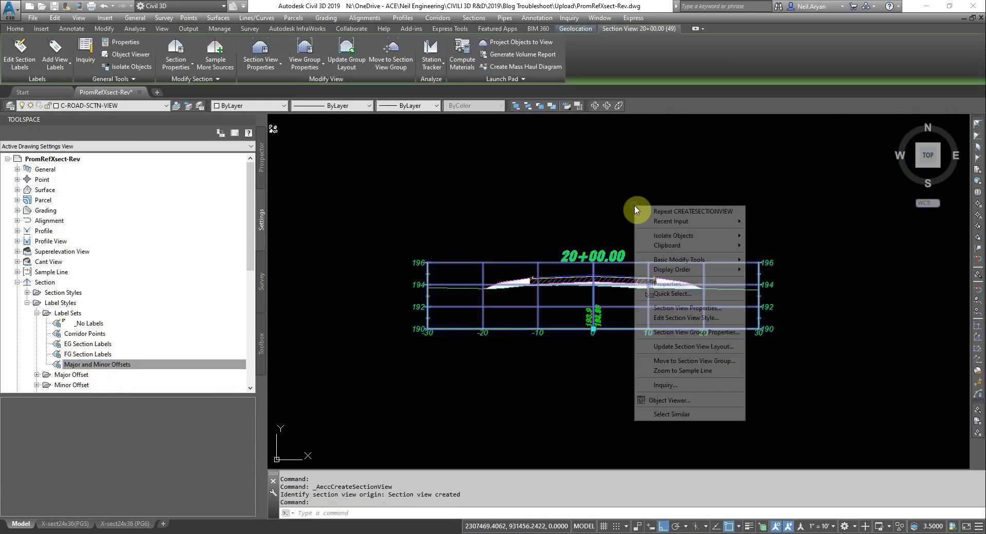
pyautogui.click(688, 308)
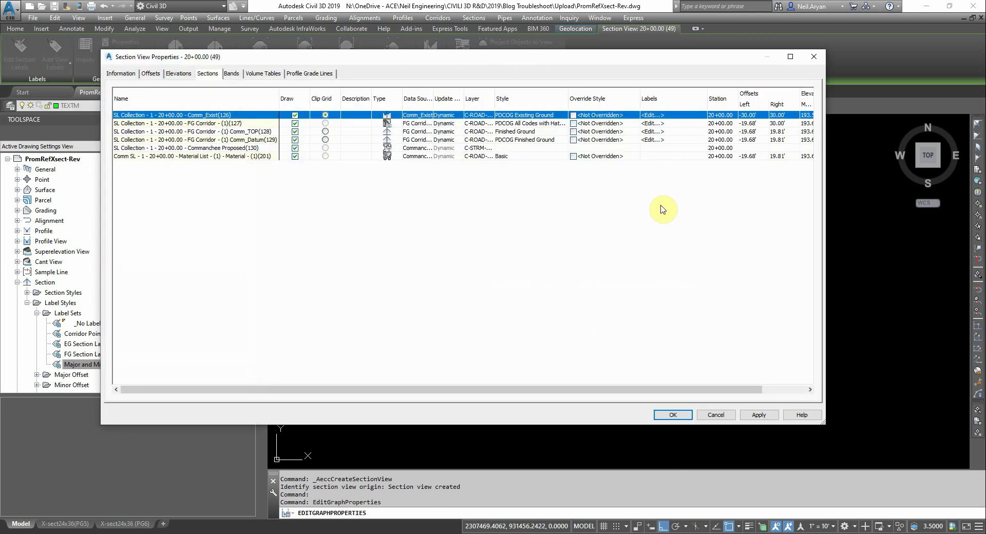
pyautogui.click(686, 116)
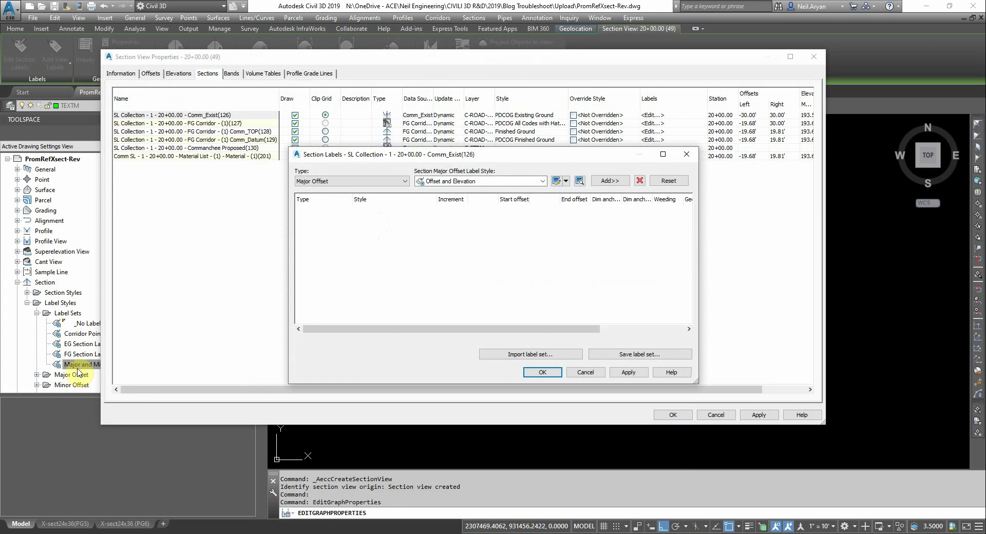
pyautogui.click(585, 372)
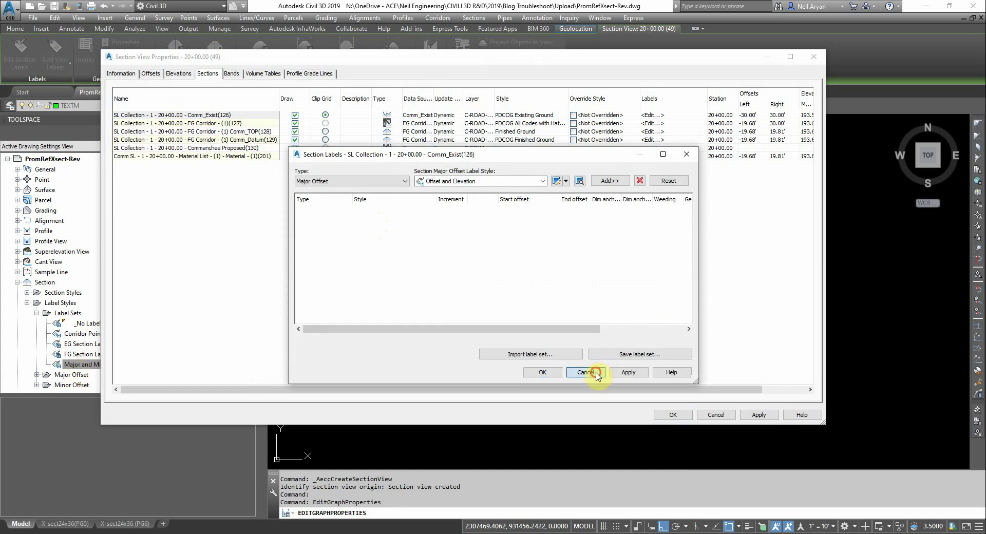
pyautogui.click(716, 415)
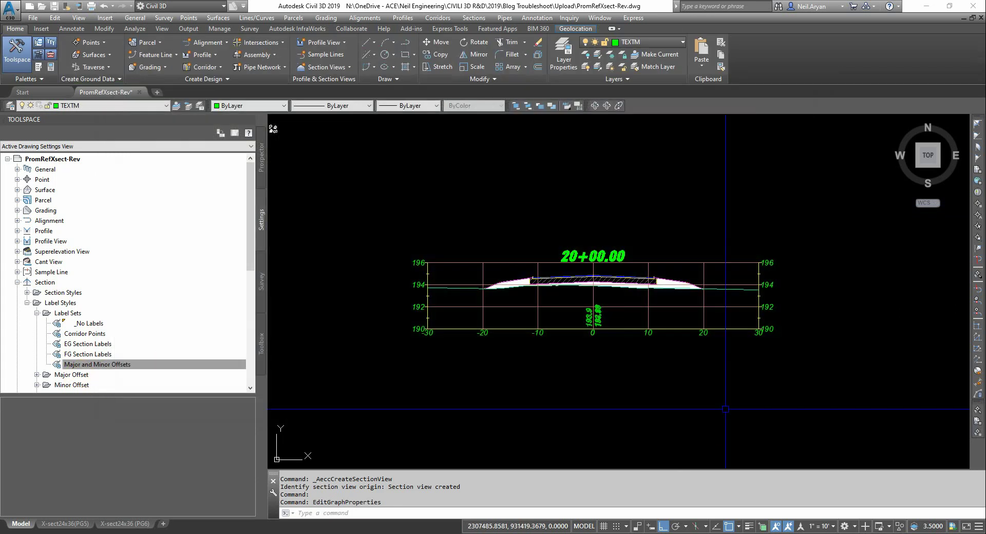
pyautogui.scroll(-4, 626, 267)
pyautogui.moveTo(626, 267); pyautogui.dragTo(613, 297, button='middle')
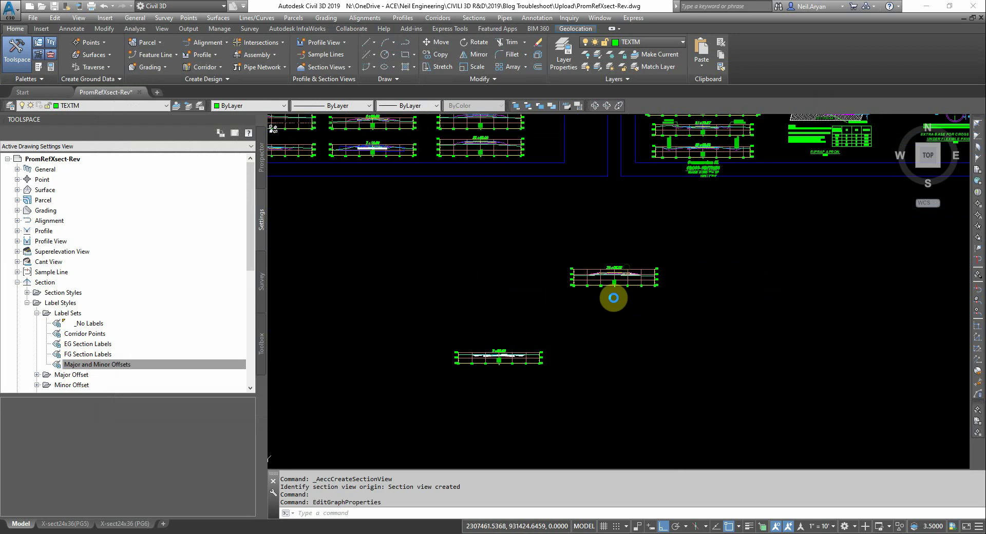